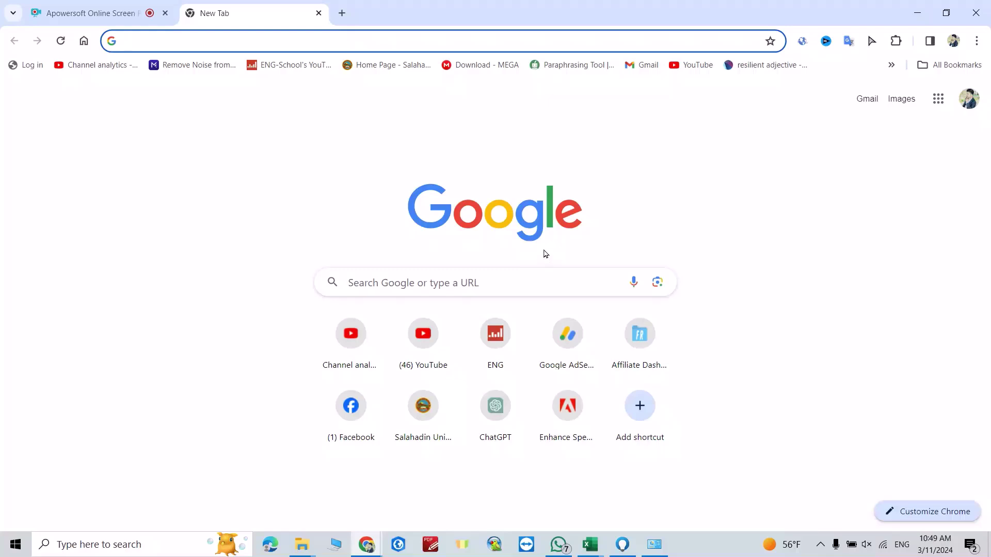
- Search Google for 'latest version of ultraviewer' using the suggested query
left_click(442, 284)
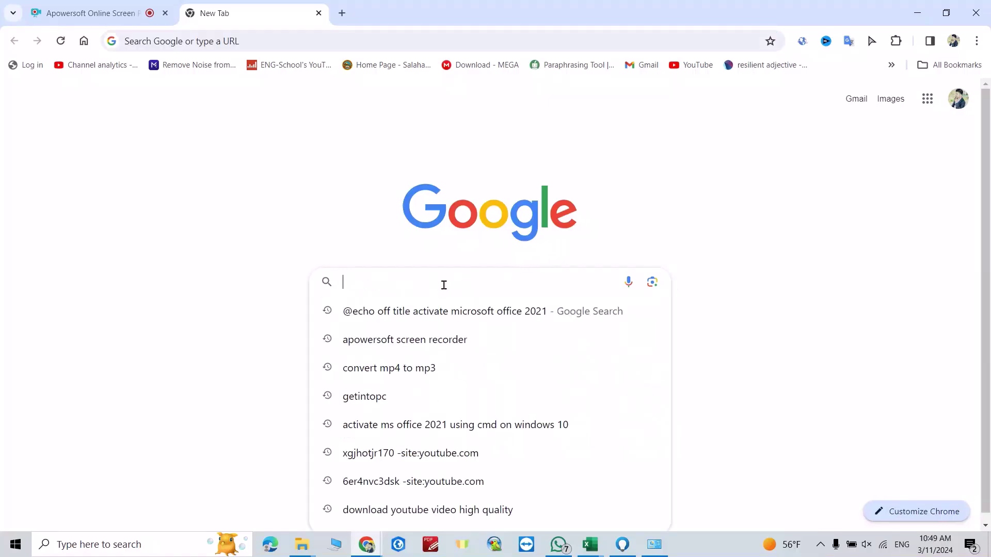
type("last version of ultrav")
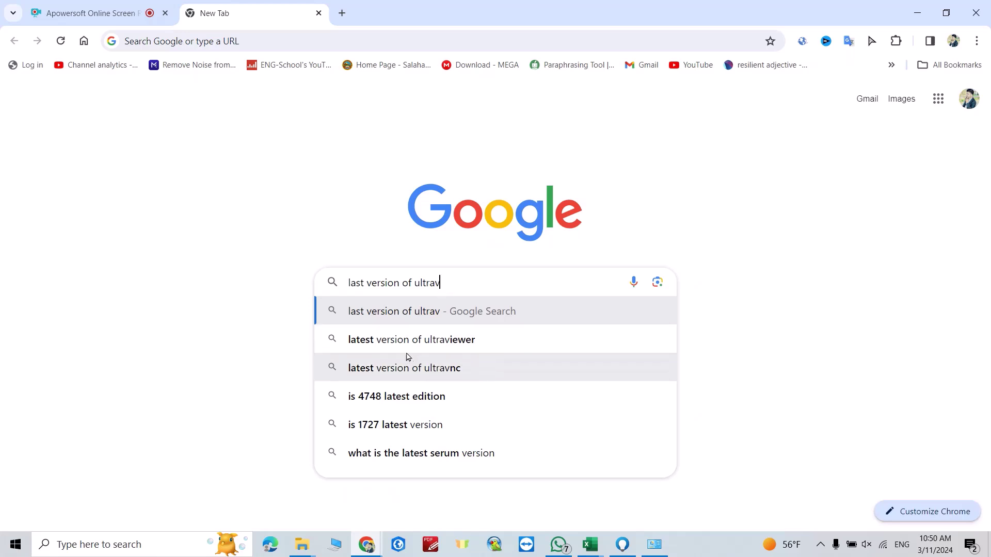
left_click(405, 339)
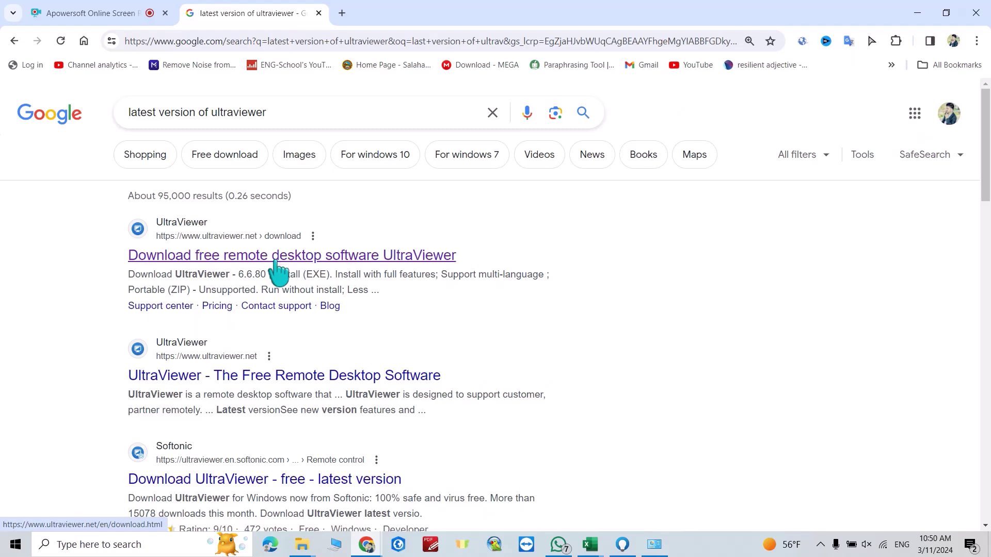
- Download the UltraViewer 6.6.80 EXE installer from ultraviewer.net
left_click(274, 262)
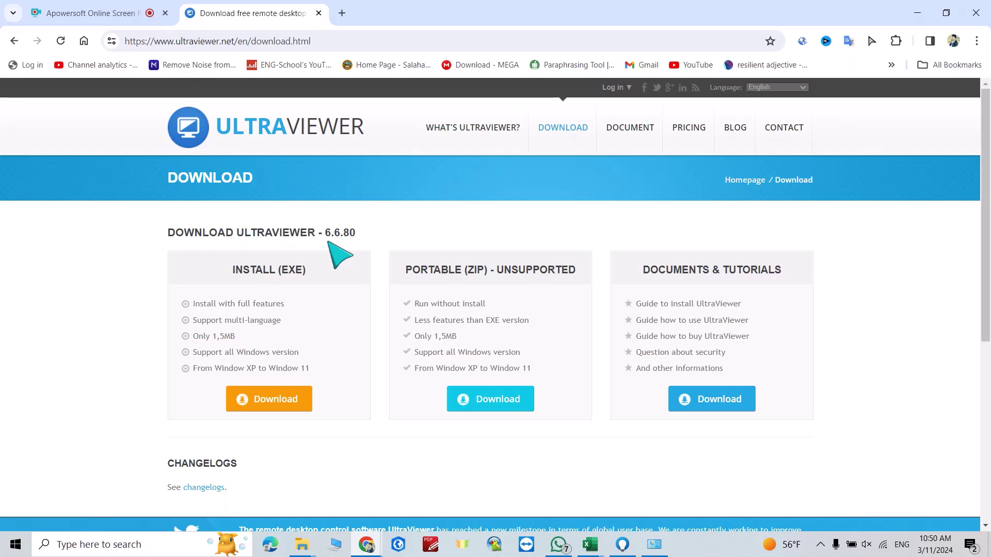
left_click(271, 408)
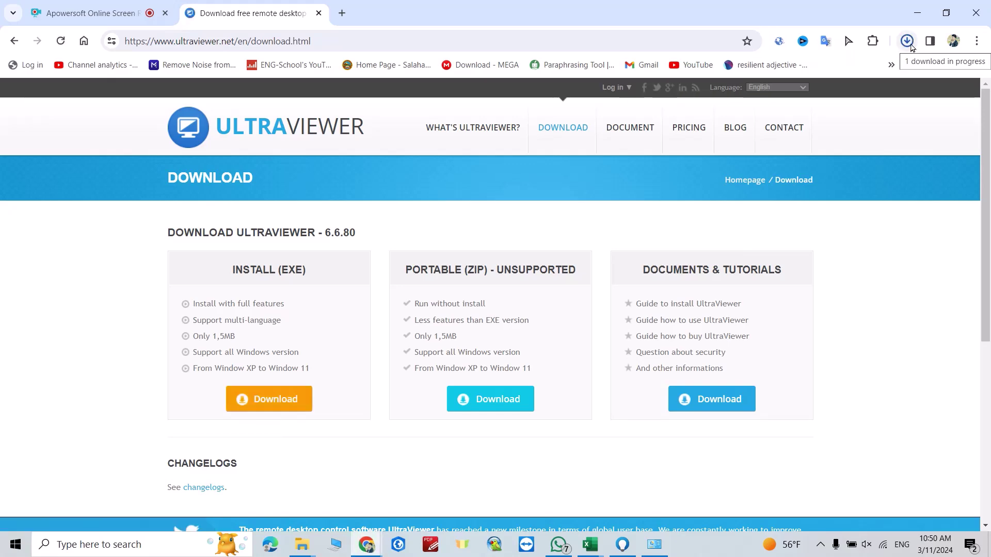
left_click(909, 45)
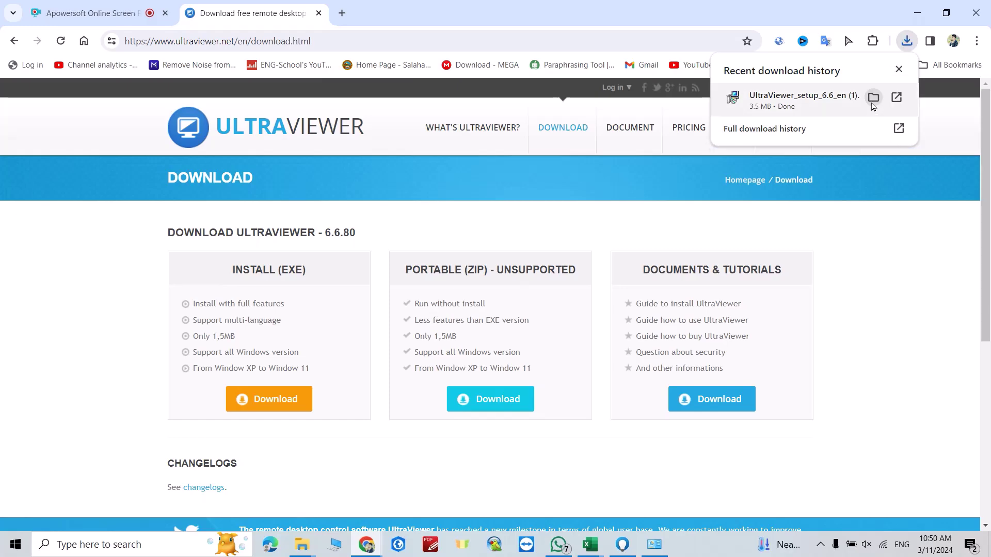
- Run the downloaded installer as administrator from the Downloads folder
left_click(872, 98)
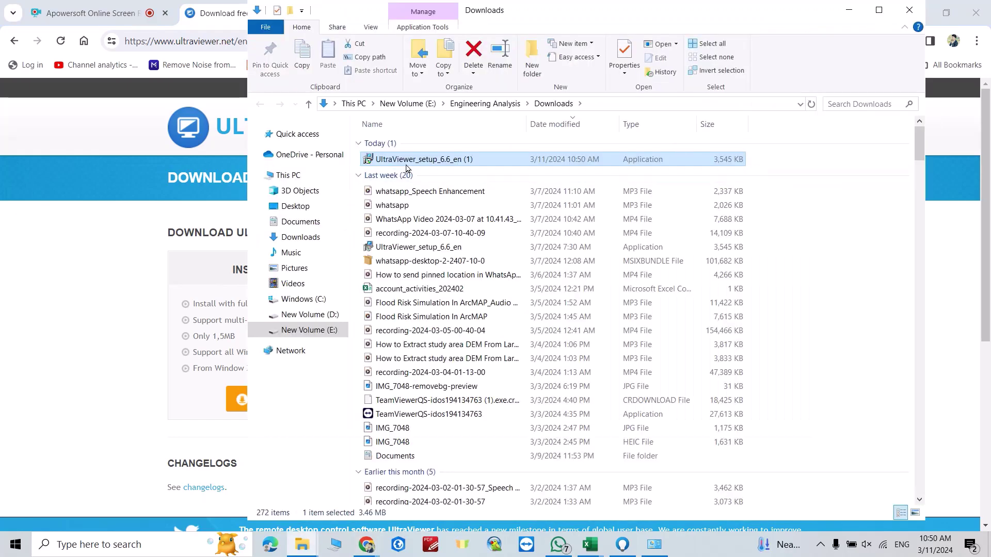
mouse_move(423, 160)
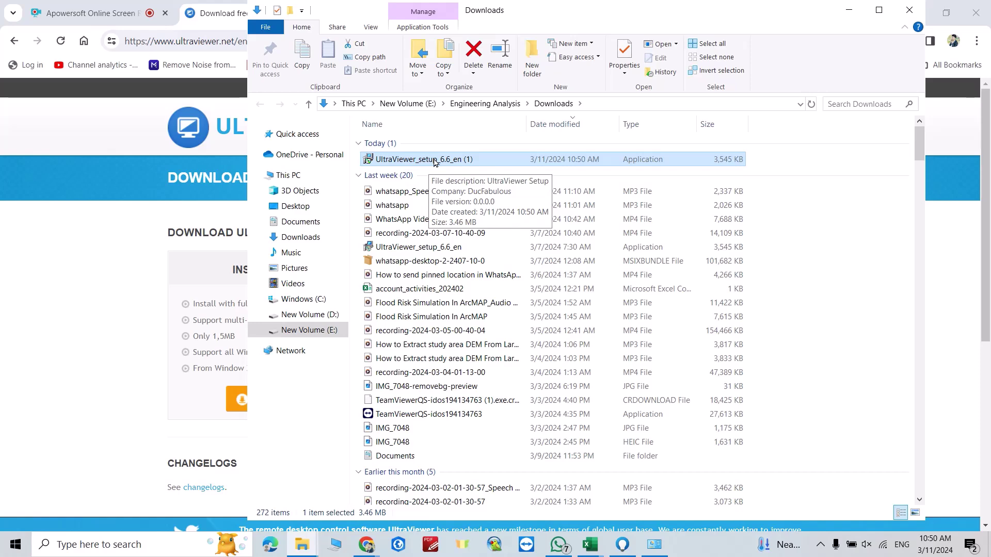
right_click(435, 162)
left_click(464, 196)
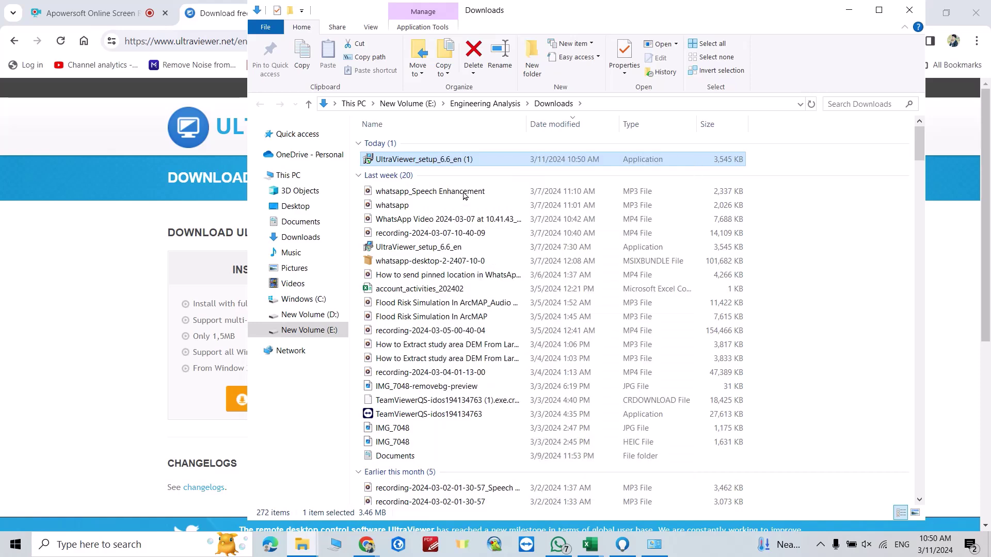
- Install UltraViewer with the default folder, Start Menu group and desktop shortcut
left_click(563, 375)
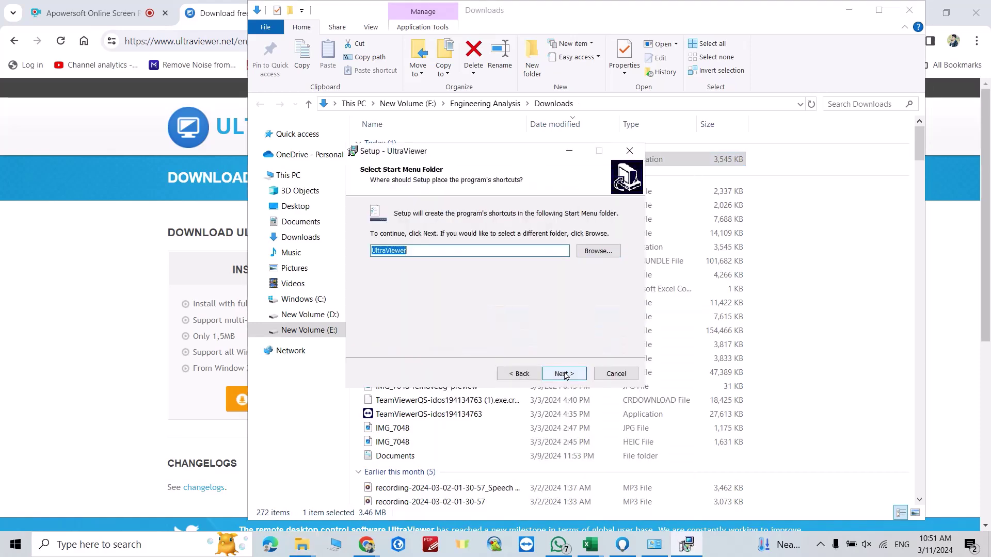
left_click(563, 374)
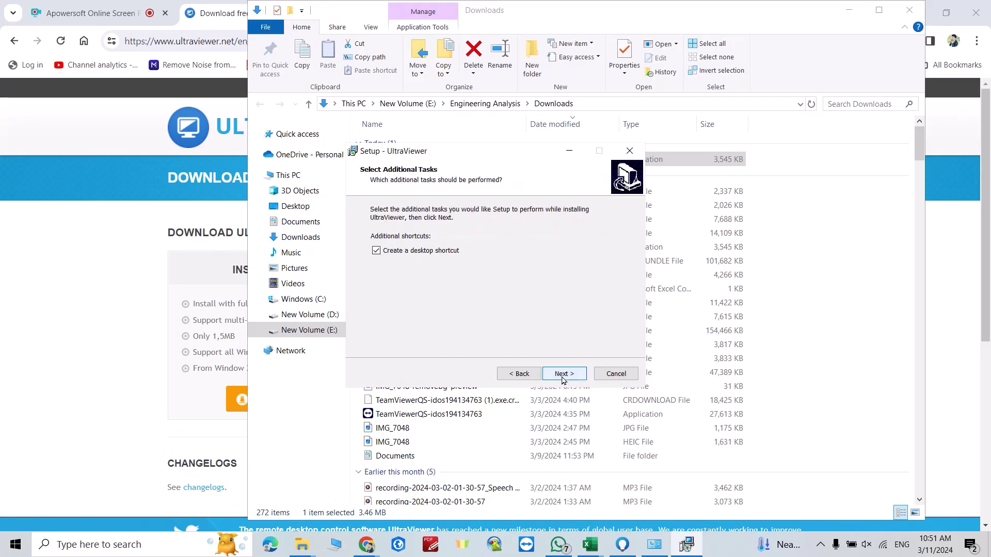
left_click(562, 376)
left_click(563, 375)
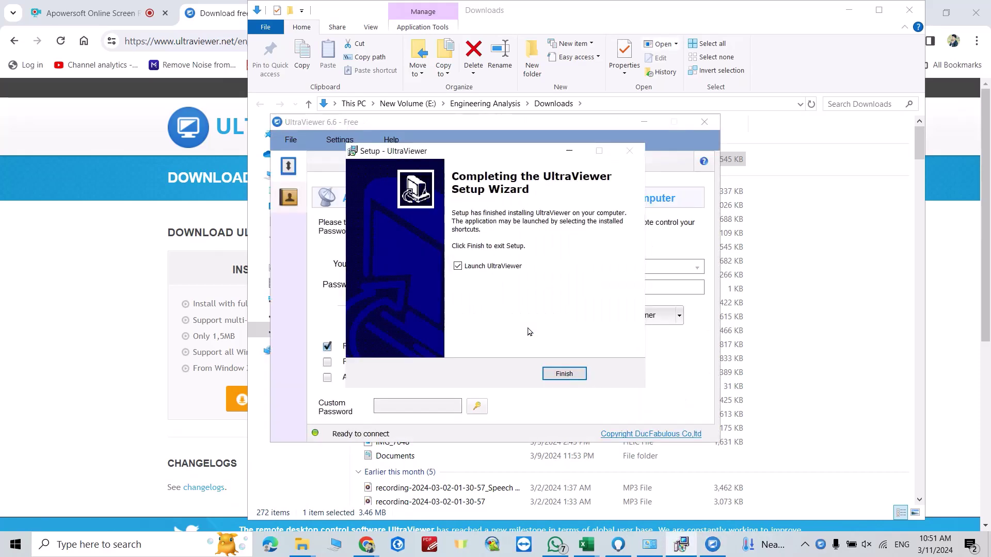
- Finish setup with Launch UltraViewer checked to open UltraViewer 6.6
left_click(573, 374)
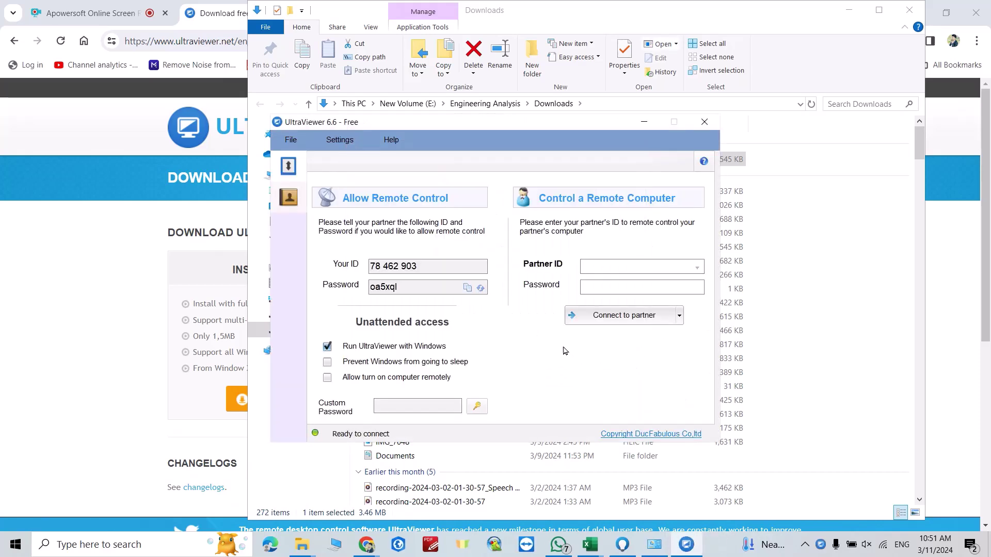